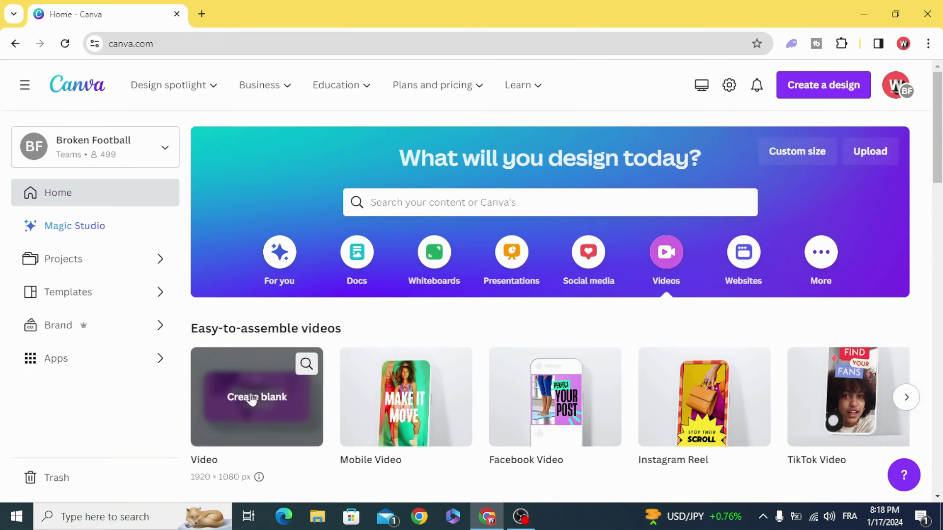
Step: Start a blank 1920×1080 Video design from the Canva home page
left_click(252, 398)
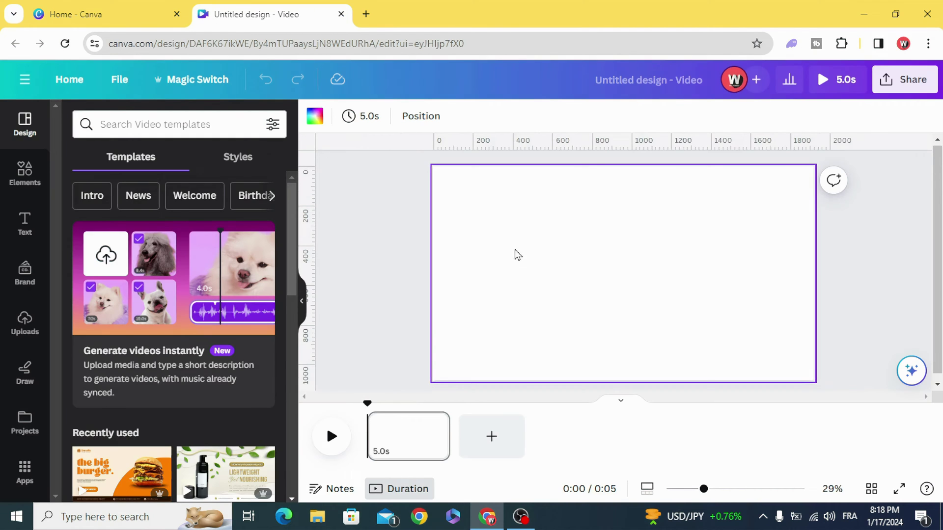
Step: Set the page background colour to black
left_click(317, 117)
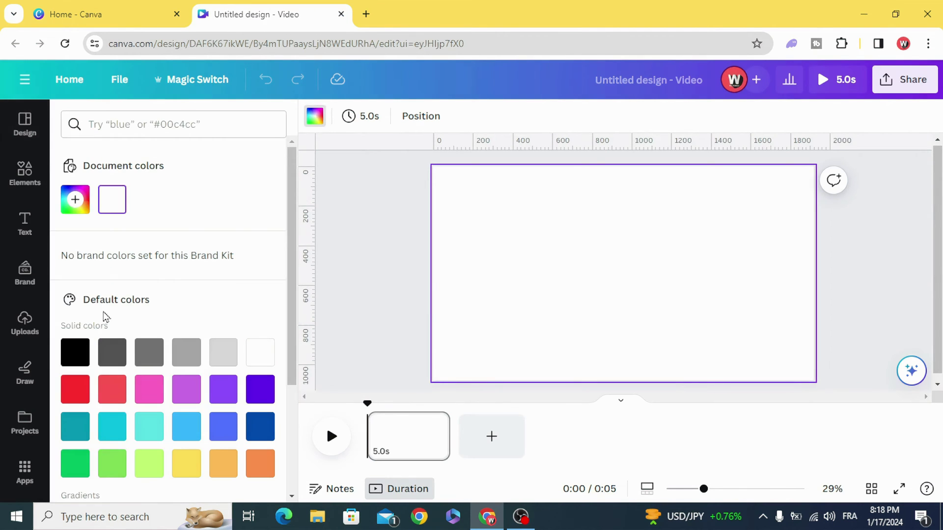
left_click(76, 355)
left_click(356, 263)
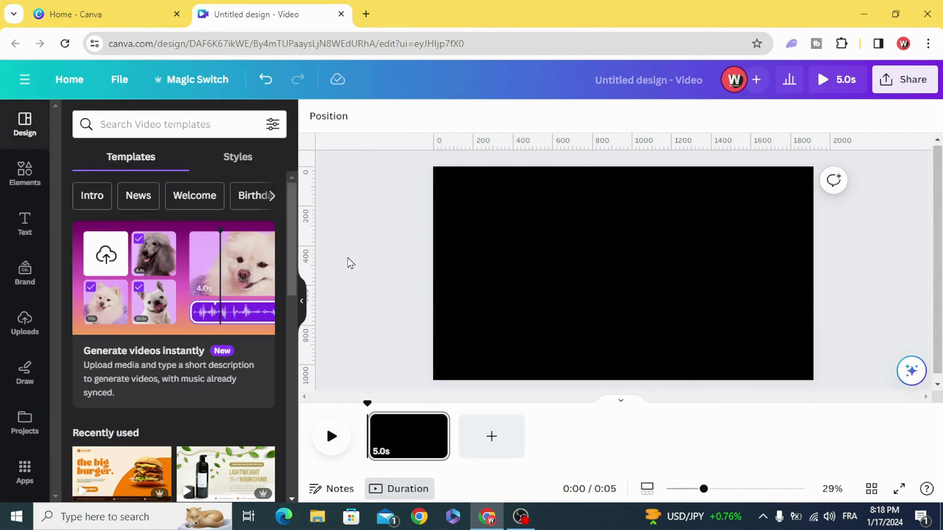
Step: Add a square from Elements, stretch it into a wide rectangle and centre it
left_click(25, 174)
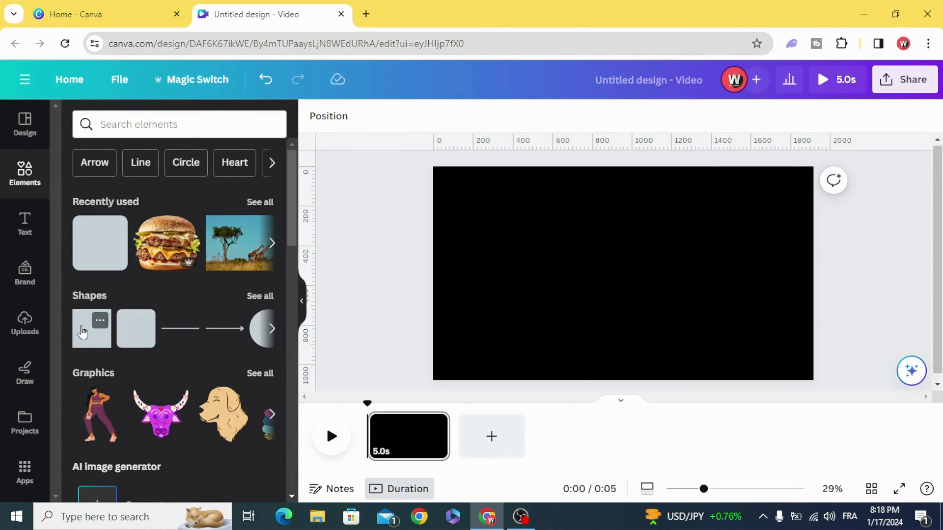
left_click(86, 330)
left_click_drag(604, 276, 776, 231)
left_click_drag(621, 254, 621, 347)
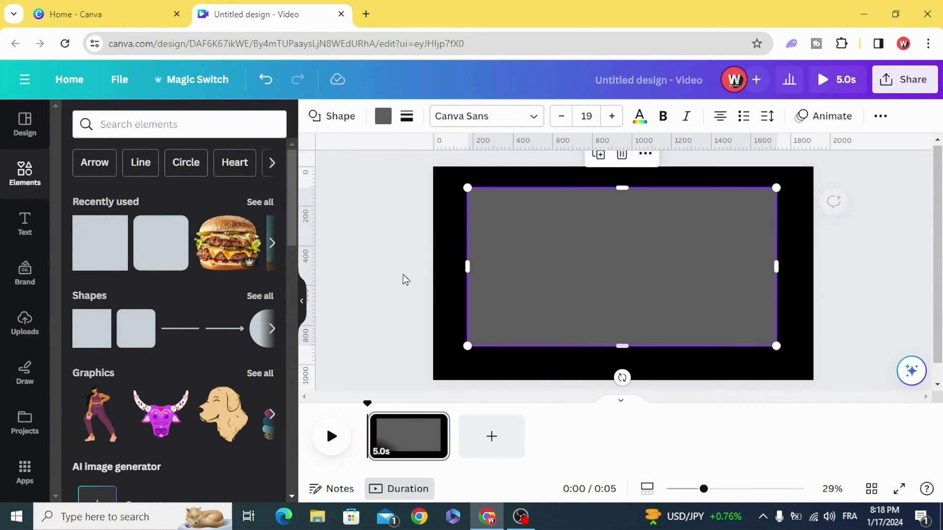
left_click(403, 274)
left_click_drag(510, 277, 517, 279)
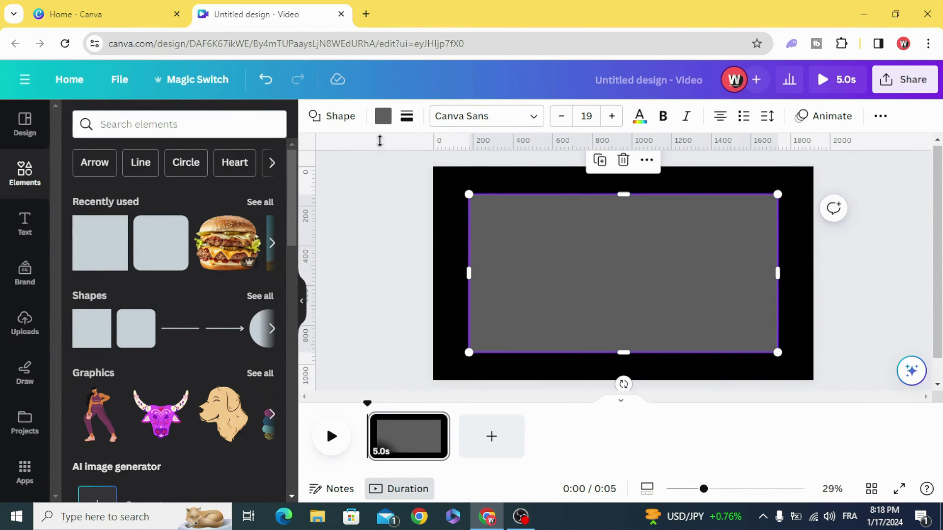
Step: Colour the rectangle white
left_click(384, 124)
left_click(224, 206)
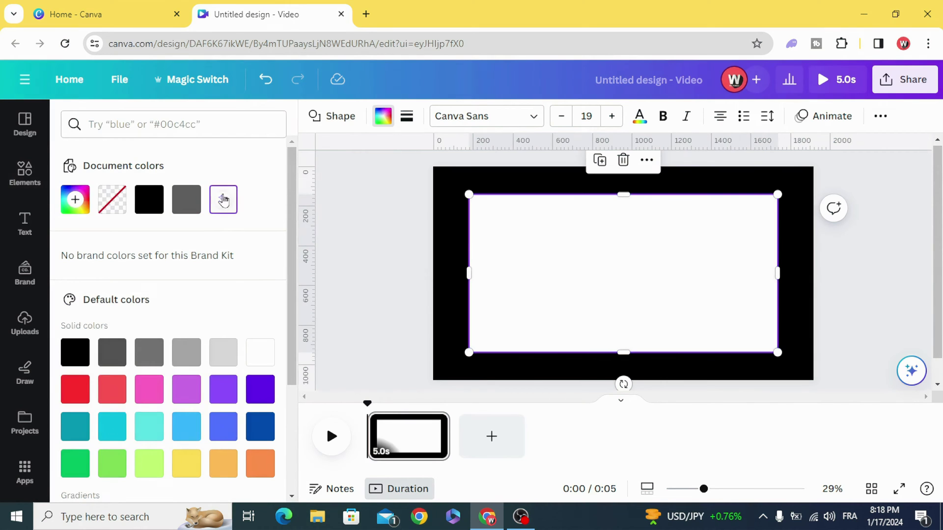
left_click(357, 237)
Step: Add a heading with the text BURGER
left_click(24, 224)
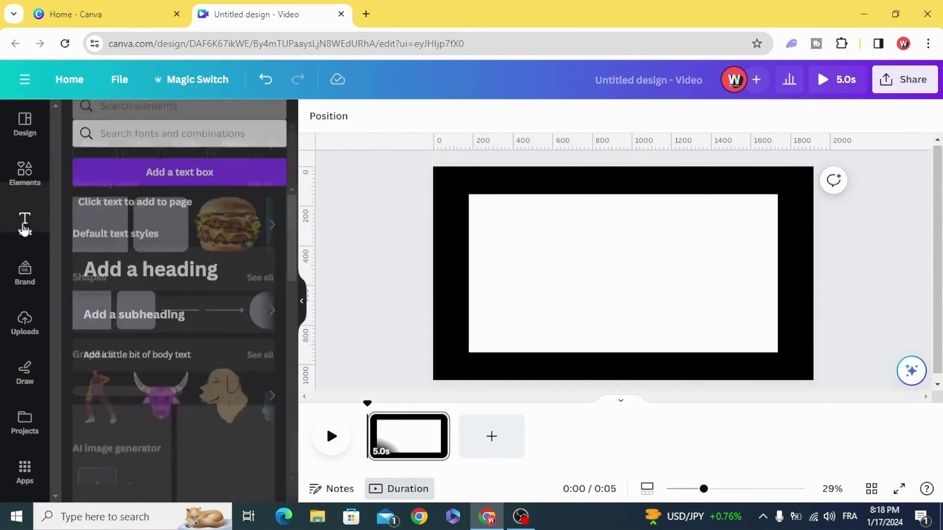
left_click(162, 260)
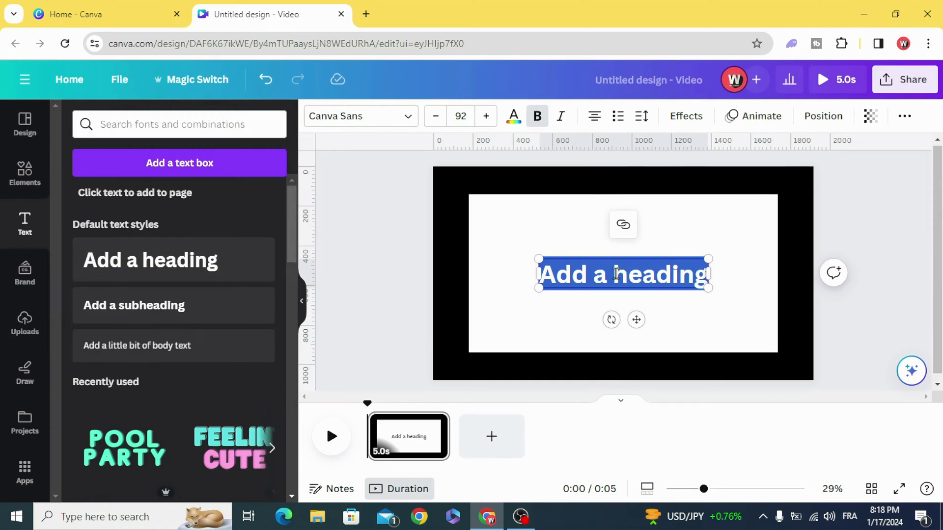
type("BURGER")
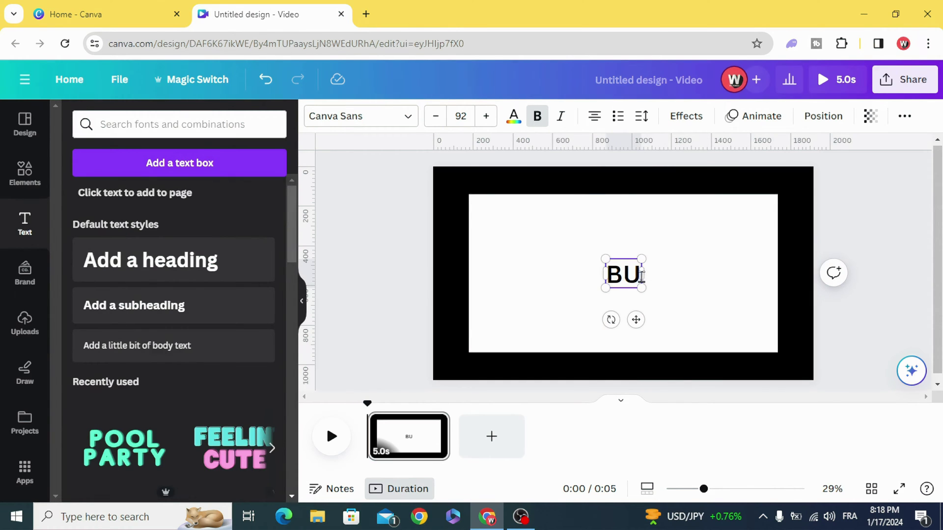
Step: Change the BURGER heading's font to Anton
left_click(368, 123)
scroll(186, 339, "down", 5)
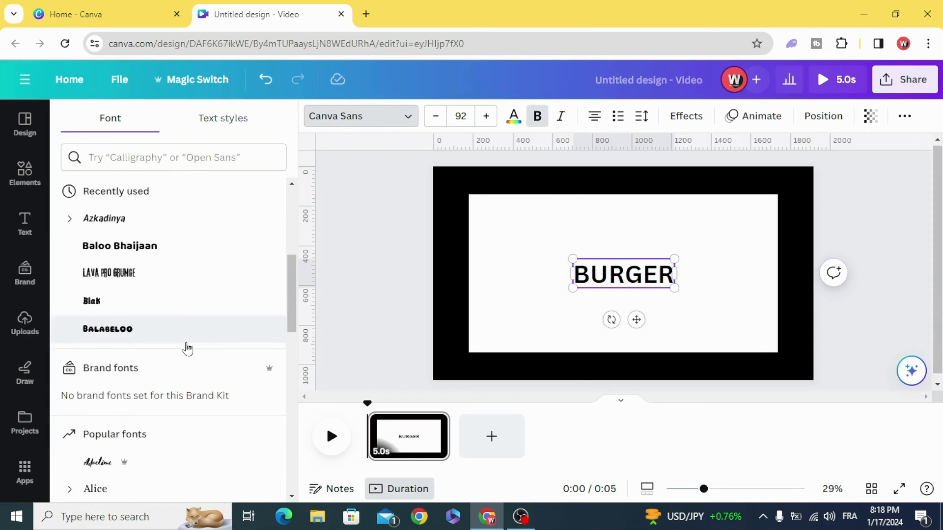
scroll(182, 319, "up", 5)
left_click(170, 157)
type("ANT")
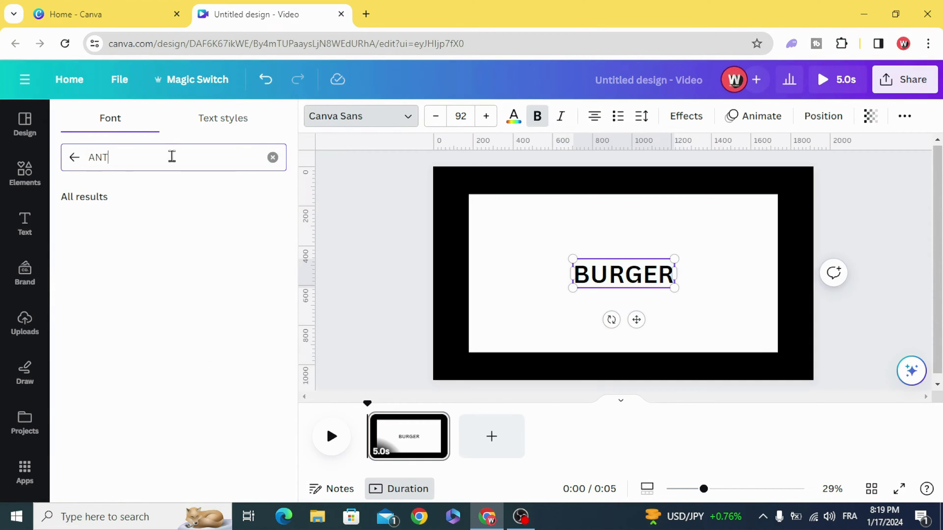
left_click(164, 279)
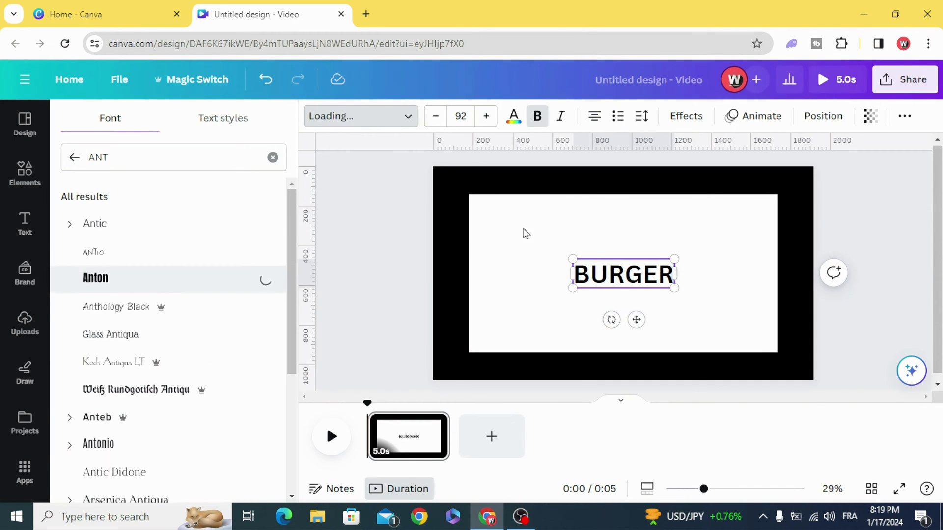
Step: Enlarge the BURGER text to size 391 and centre it in the white rectangle
left_click_drag(588, 259, 496, 219)
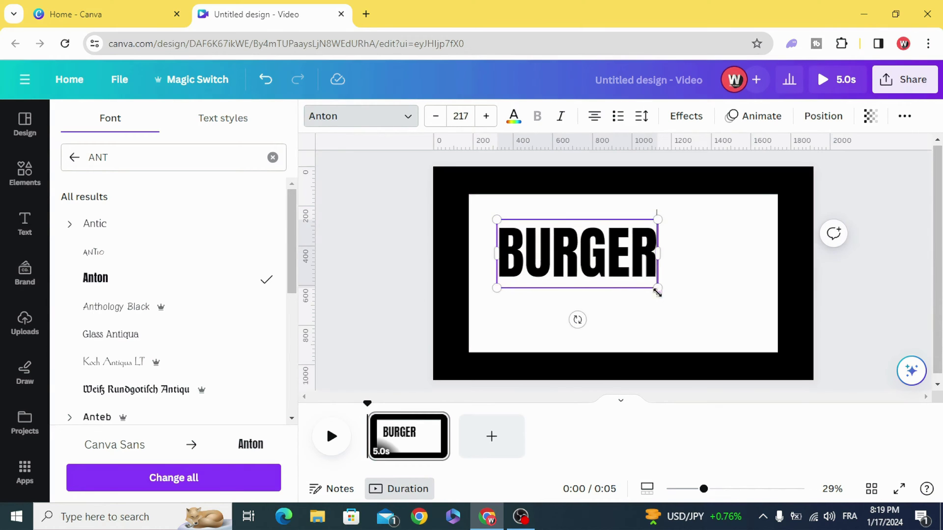
left_click_drag(659, 288, 747, 326)
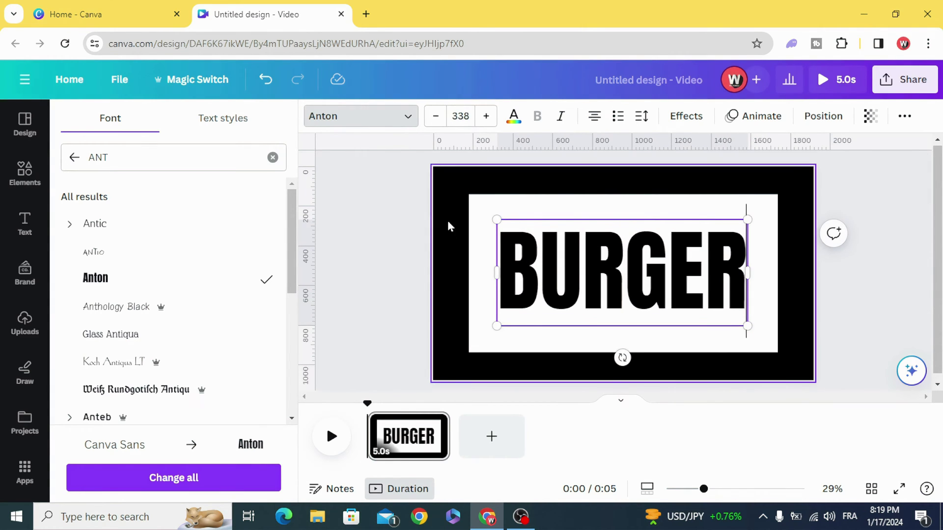
left_click(355, 238)
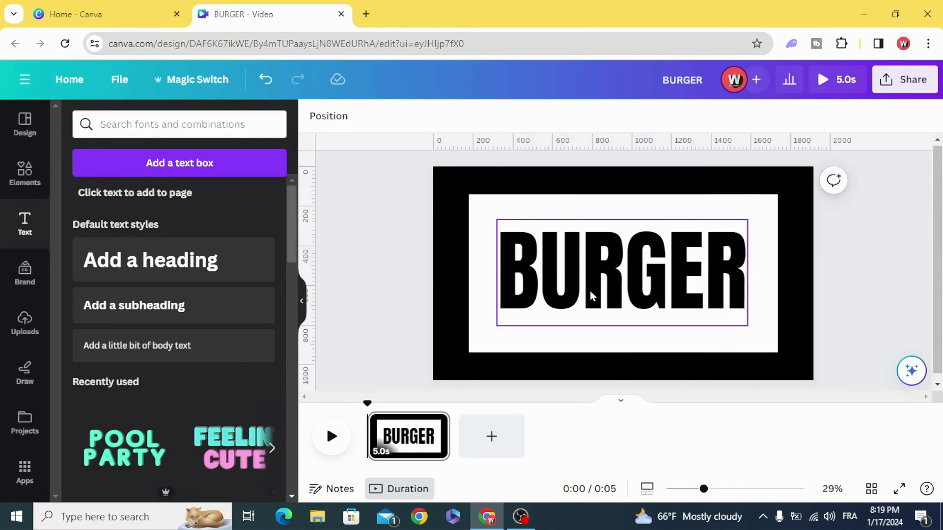
left_click_drag(694, 316, 680, 307)
left_click_drag(742, 326, 774, 345)
left_click(407, 262)
left_click(628, 284)
left_click_drag(628, 284, 625, 282)
left_click(834, 224)
left_click(864, 195)
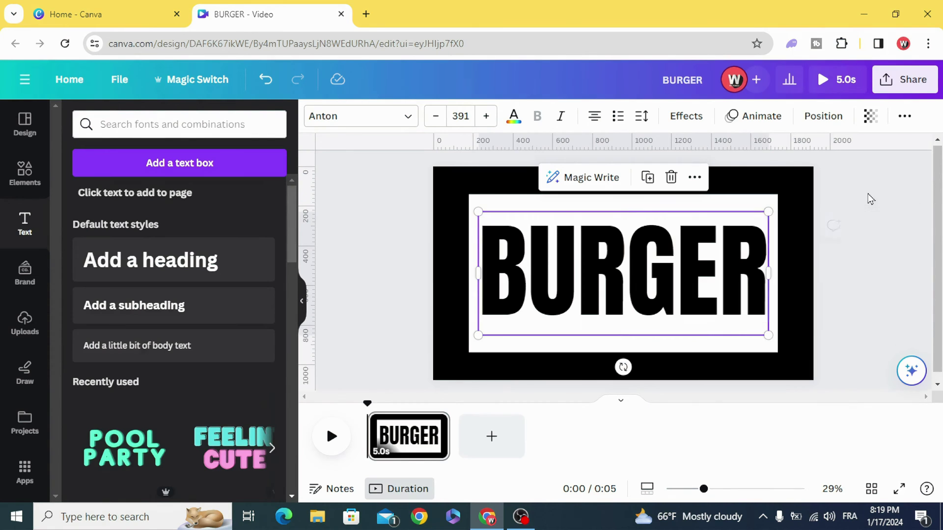
Step: Download the design as BURGER.png and check it in the browser's downloads list
left_click(905, 79)
scroll(827, 326, "down", 2)
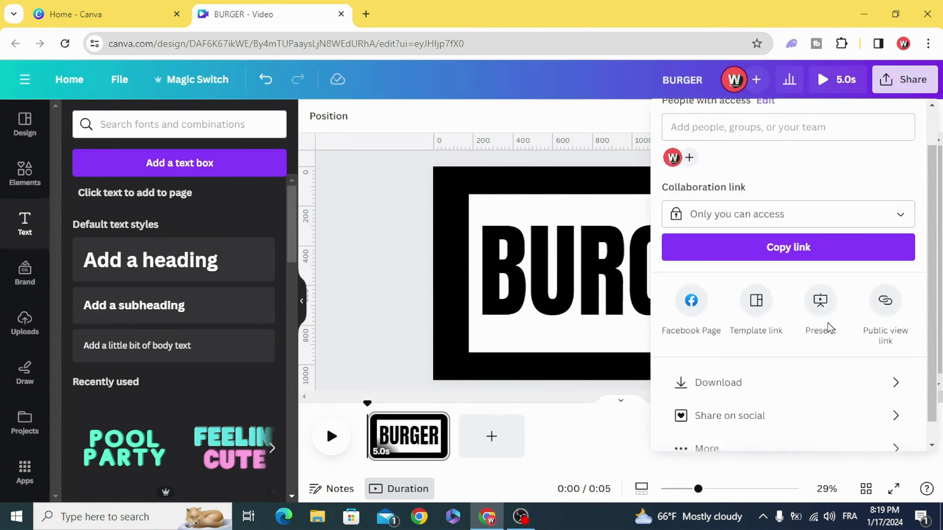
left_click(827, 364)
left_click(777, 189)
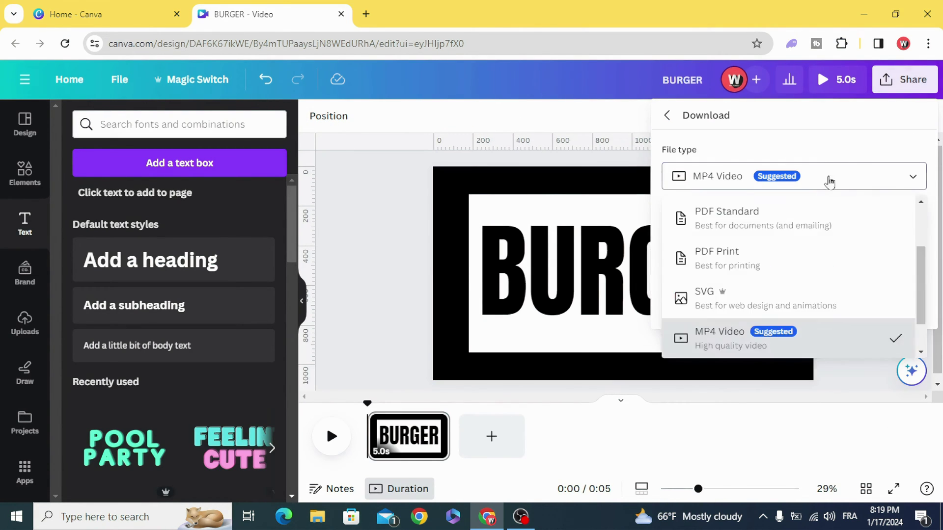
scroll(791, 238, "up", 3)
left_click(717, 258)
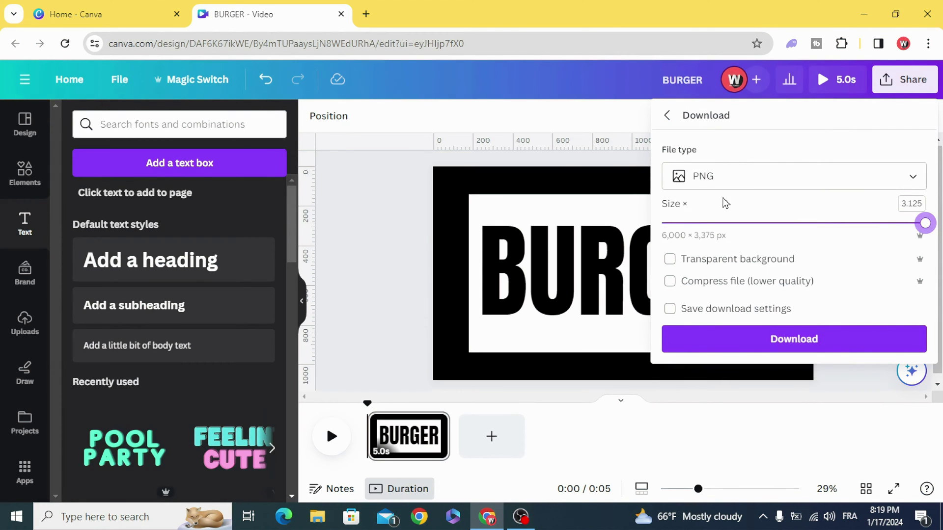
left_click(791, 339)
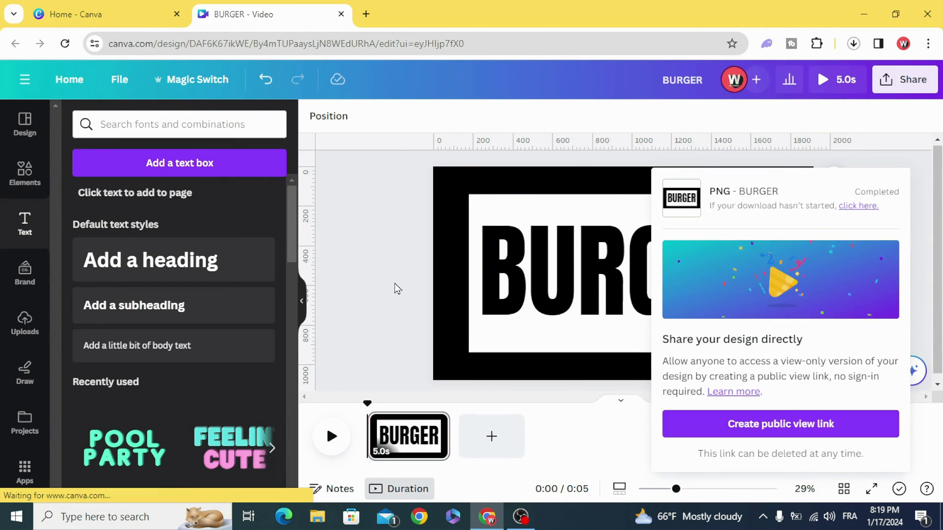
left_click(853, 46)
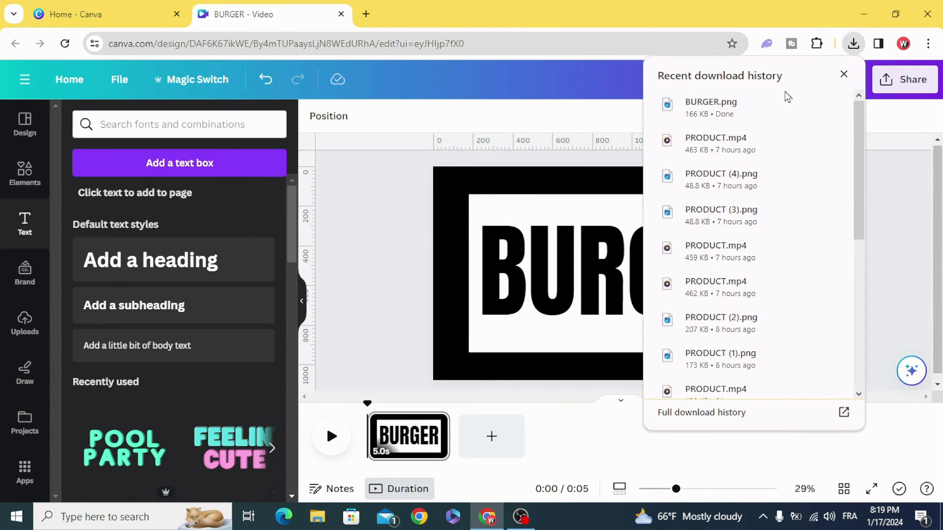
Step: Upload BURGER.png into the design and delete the original BURGER page
left_click_drag(785, 98, 148, 314)
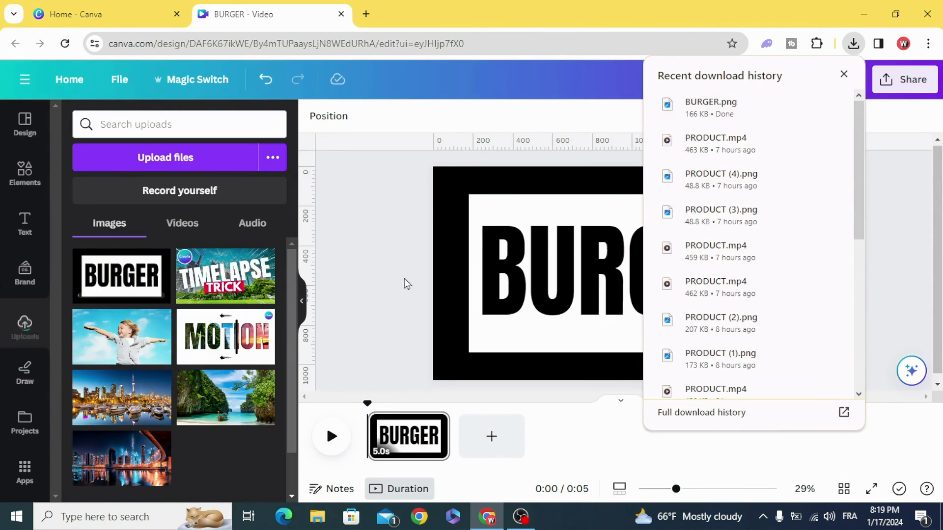
left_click(361, 279)
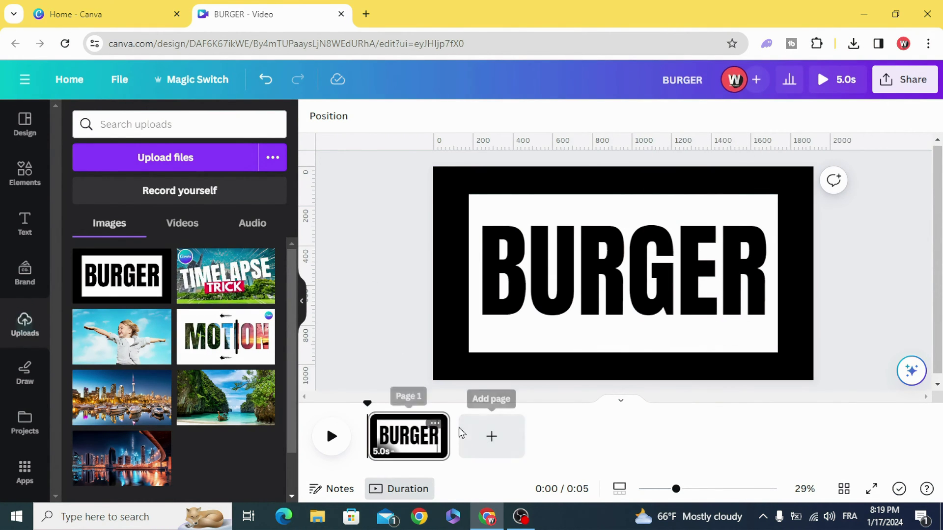
left_click(434, 425)
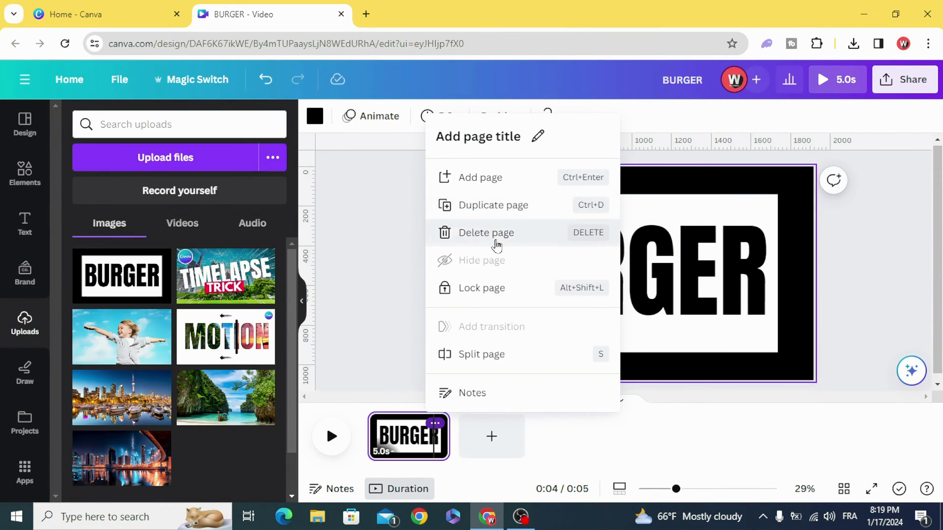
left_click(493, 234)
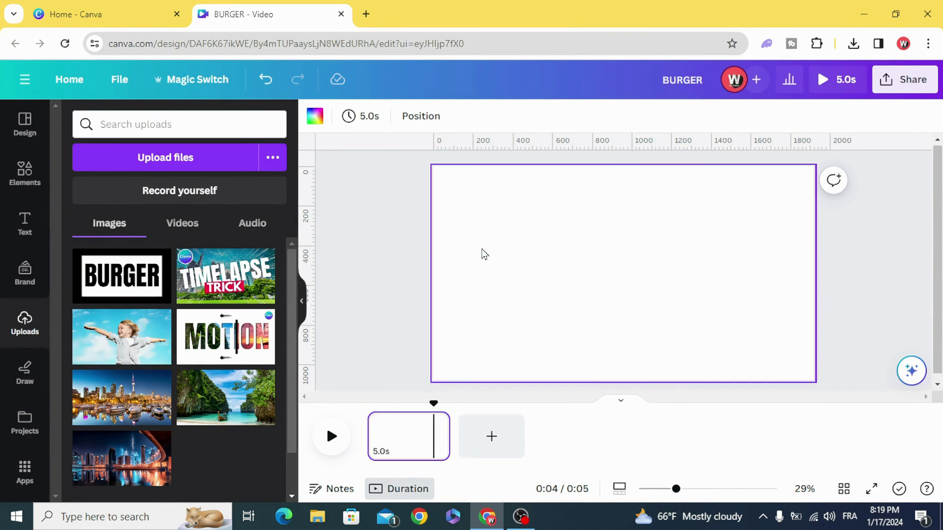
Step: Make the page background yellow #FFB800 and place the BURGER upload in the upper left
left_click(315, 118)
scroll(123, 348, "down", 3)
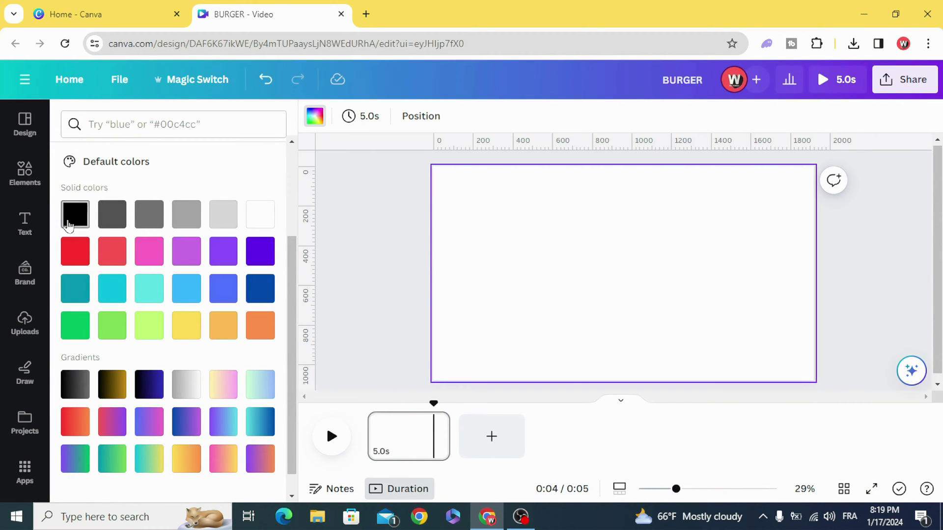
scroll(119, 322, "up", 3)
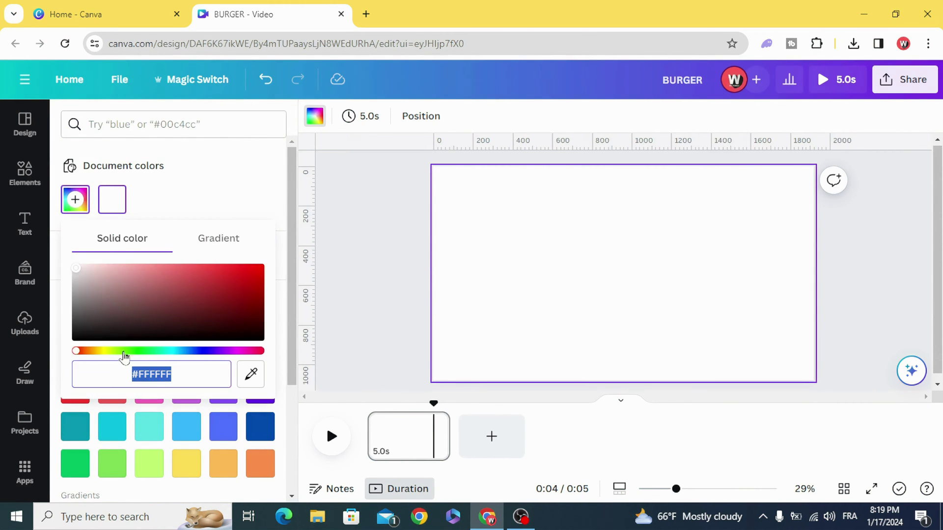
left_click_drag(106, 355, 99, 352)
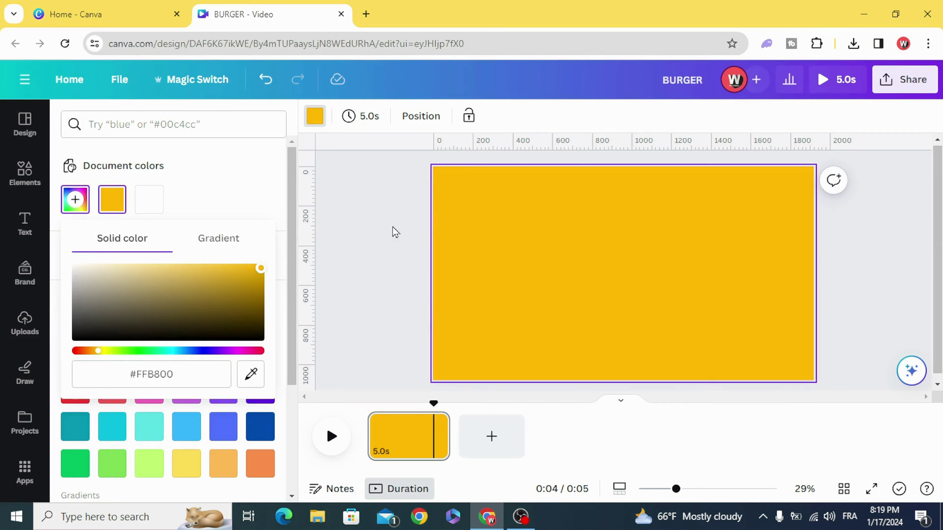
left_click(395, 230)
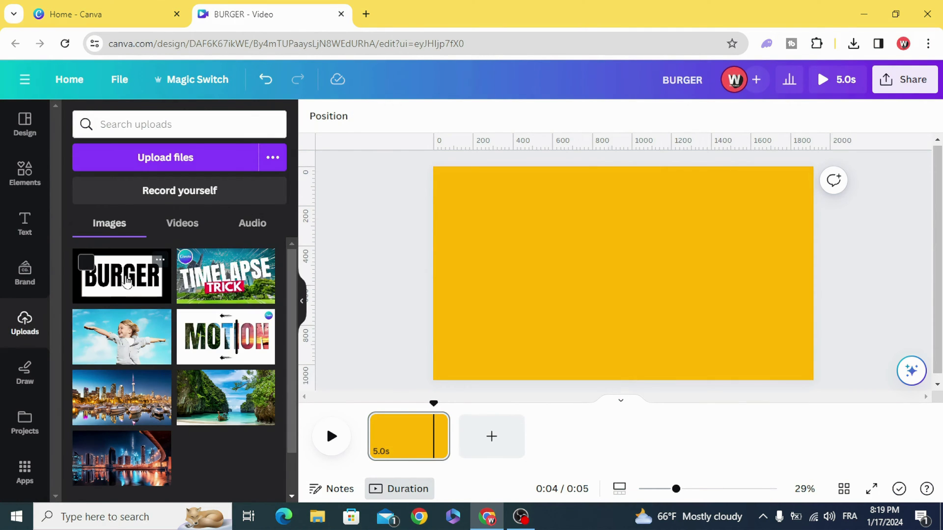
left_click(126, 282)
left_click_drag(614, 281, 550, 262)
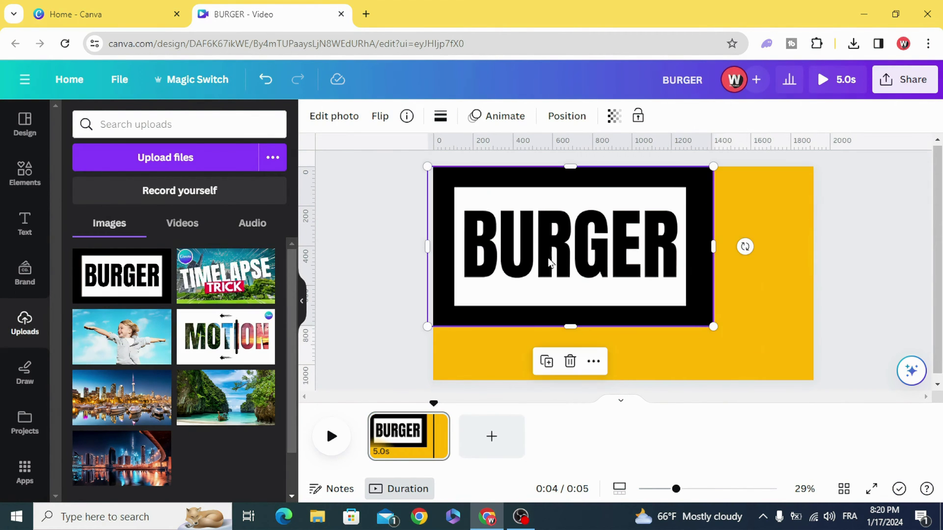
Step: Remove the BURGER image's black background with BG Remover and crop all four edges
left_click(334, 118)
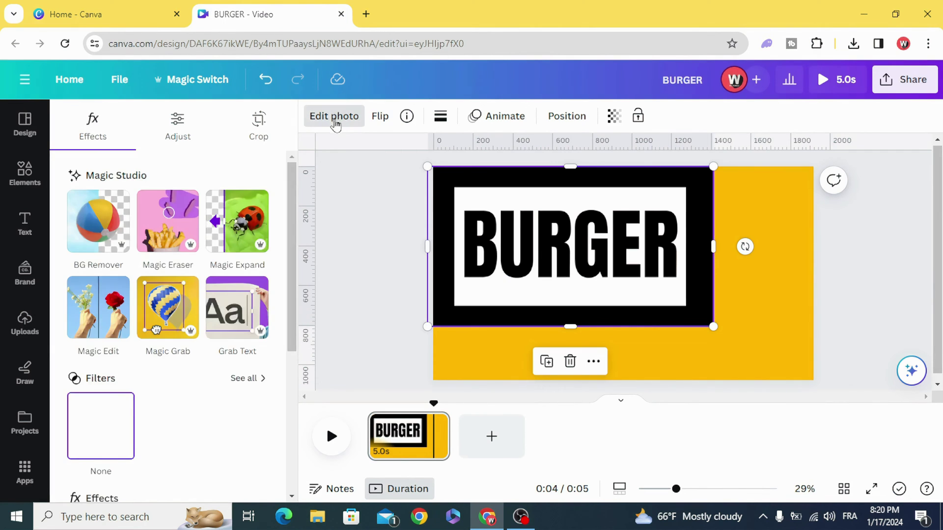
scroll(172, 295, "down", 2)
scroll(171, 295, "up", 2)
left_click(105, 219)
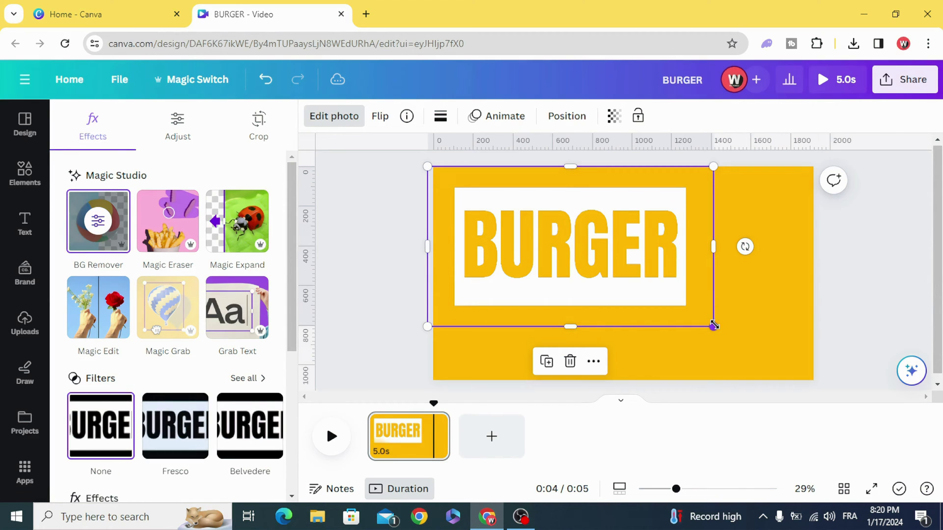
left_click_drag(565, 168, 570, 188)
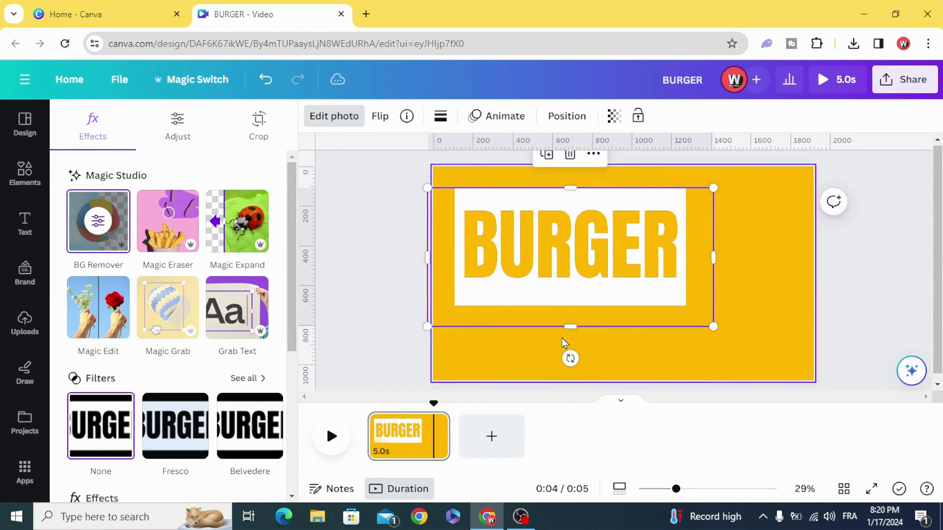
left_click_drag(569, 327, 570, 313)
left_click_drag(428, 250, 446, 250)
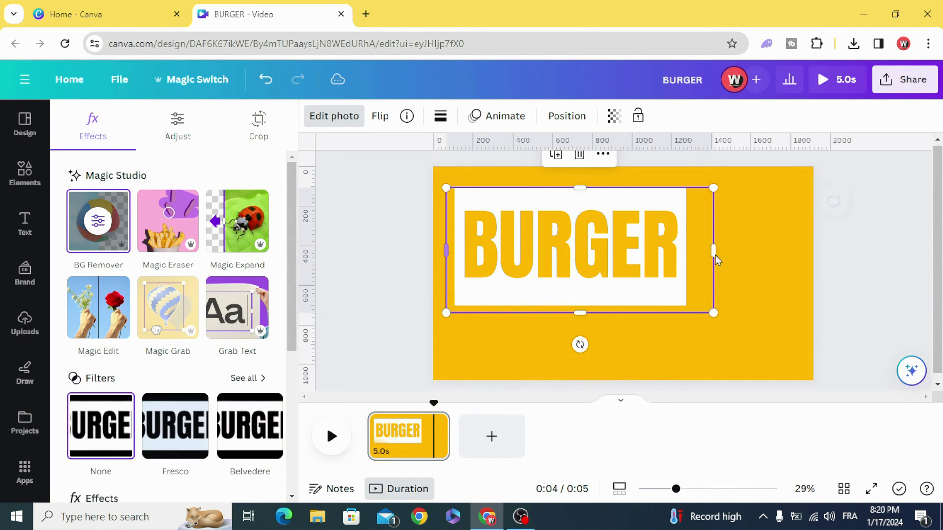
left_click_drag(713, 250, 691, 252)
Step: Enlarge the BURGER image past the page edges and shift it right
left_click_drag(691, 313, 913, 428)
left_click_drag(444, 185, 373, 153)
left_click_drag(508, 265, 545, 273)
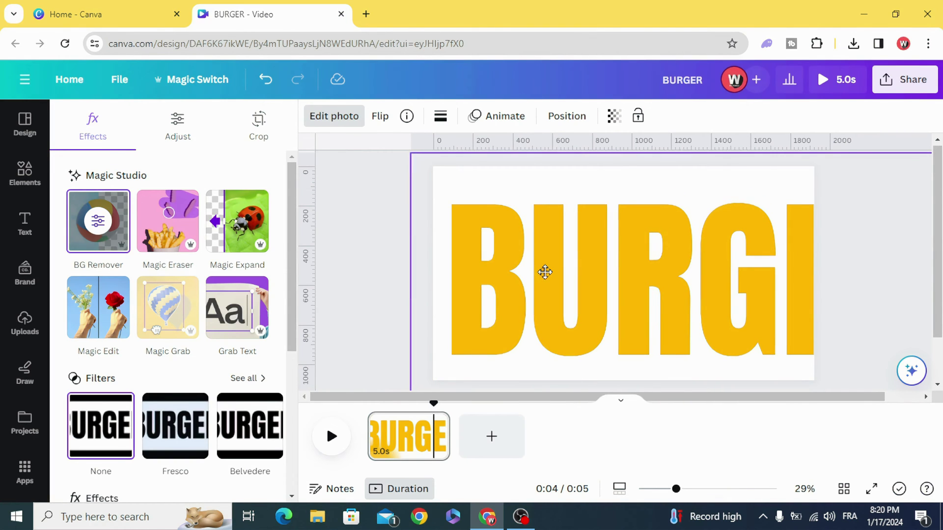
left_click(507, 200)
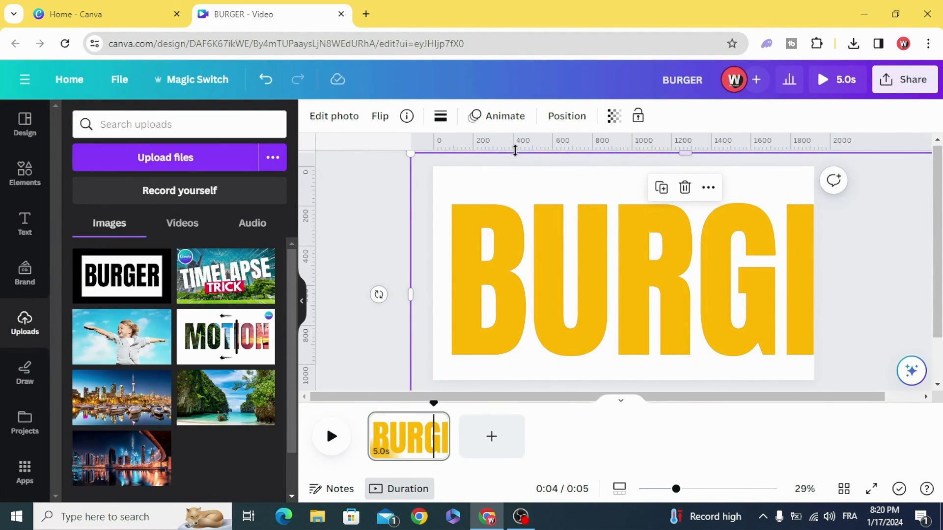
Step: Animate the BURGER image along a custom leftward path with Steady movement and slightly higher speed
left_click(508, 118)
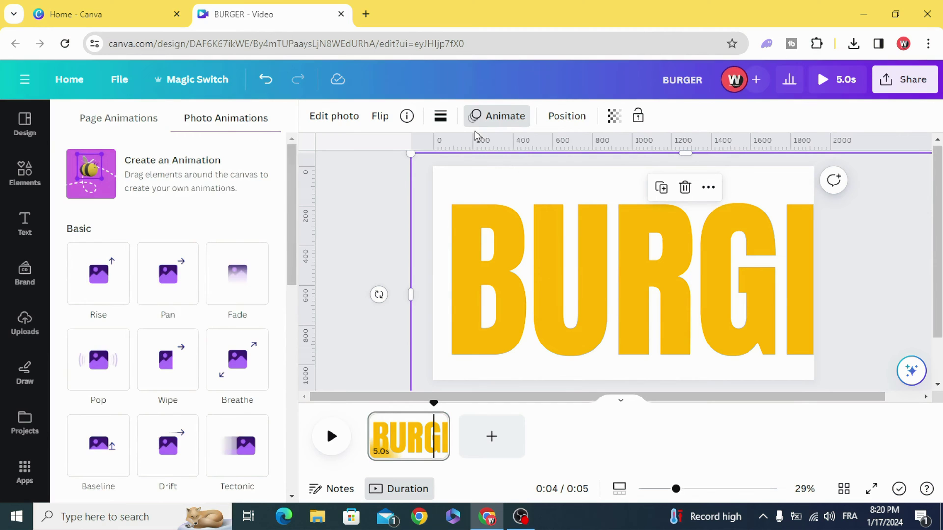
left_click(199, 178)
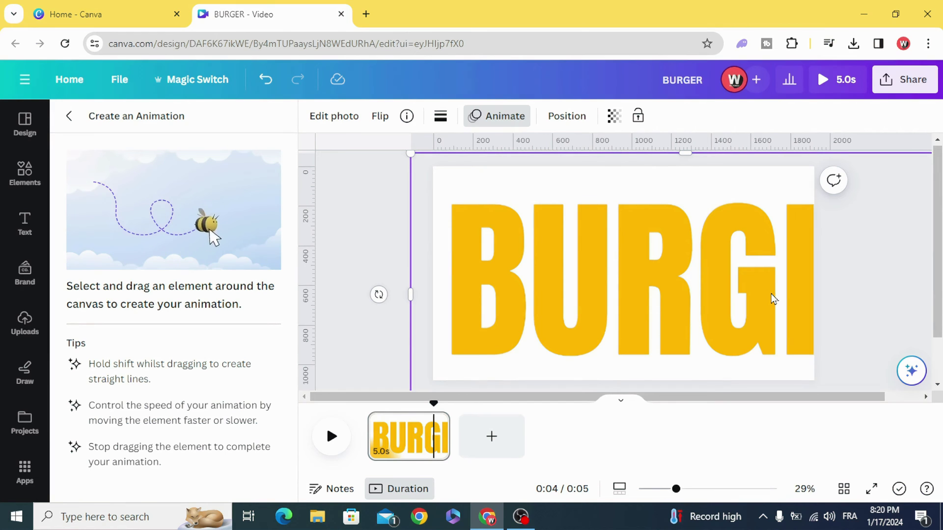
left_click_drag(770, 294, 624, 296)
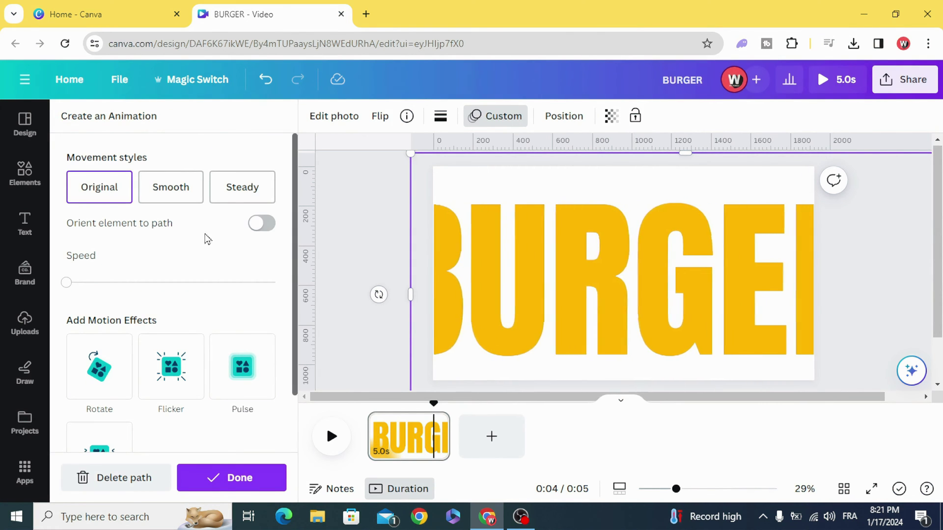
left_click(228, 187)
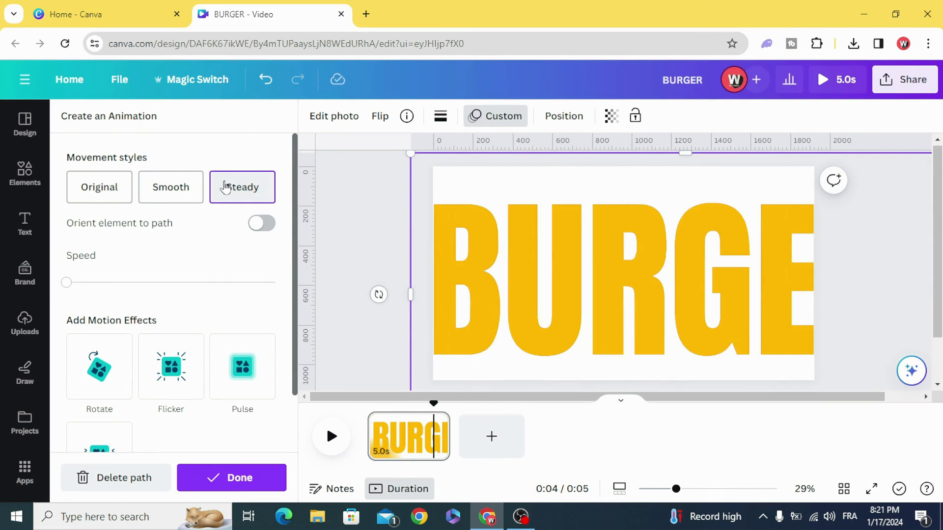
left_click_drag(67, 284, 82, 289)
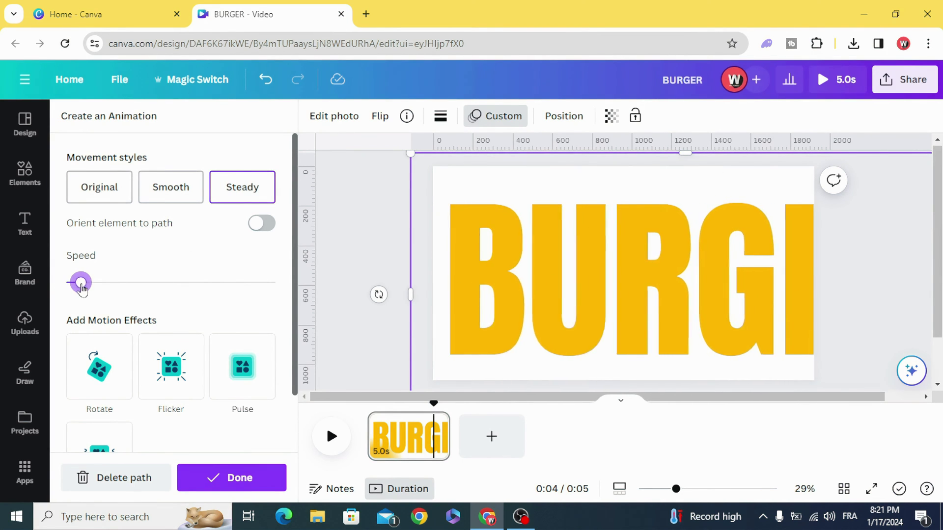
left_click(240, 480)
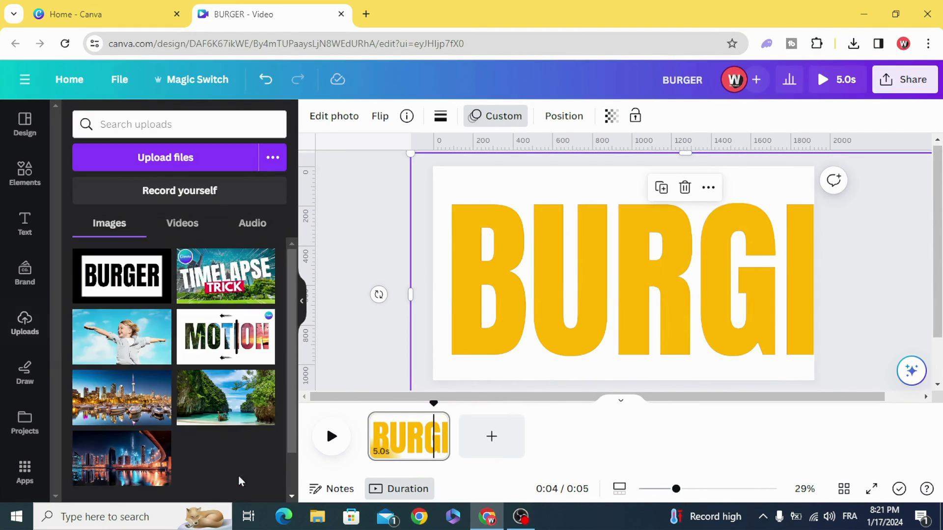
Step: Add a square and shape it into a yellow top bar 206 high
left_click(378, 294)
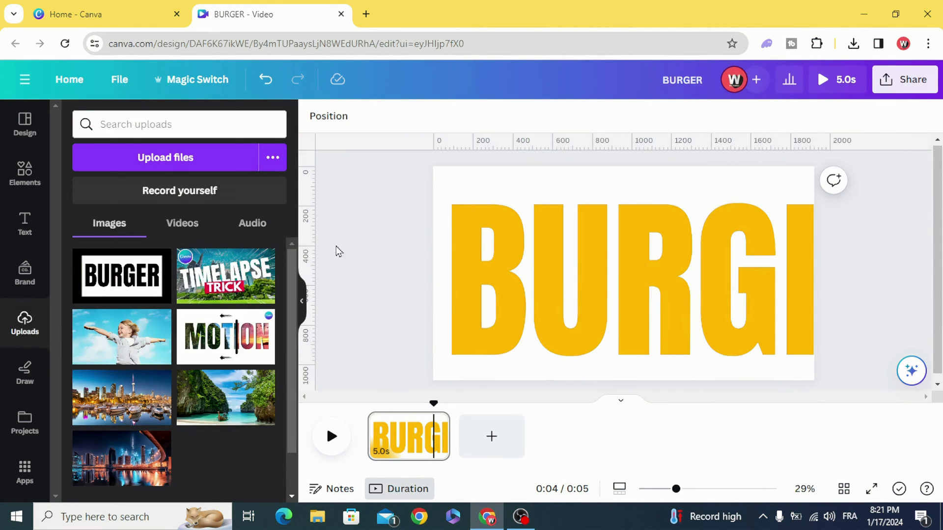
left_click(25, 173)
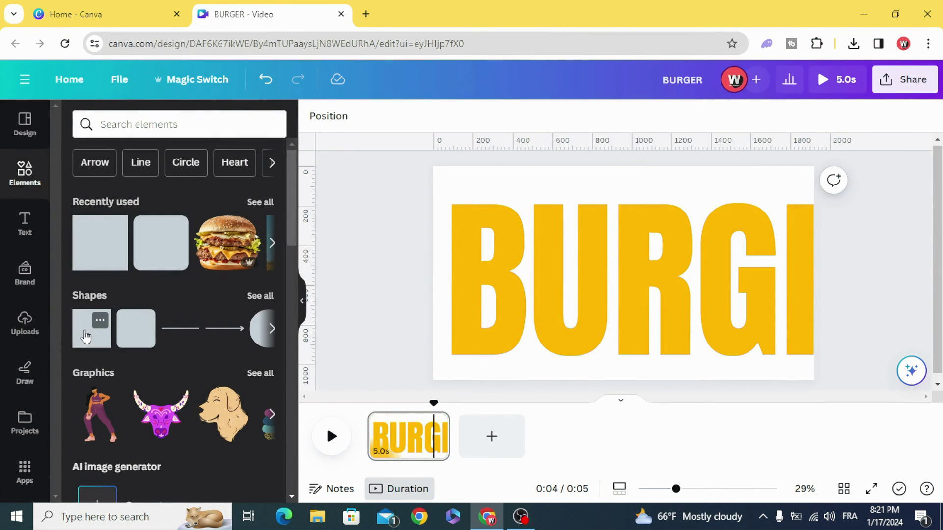
left_click(85, 336)
left_click(387, 256)
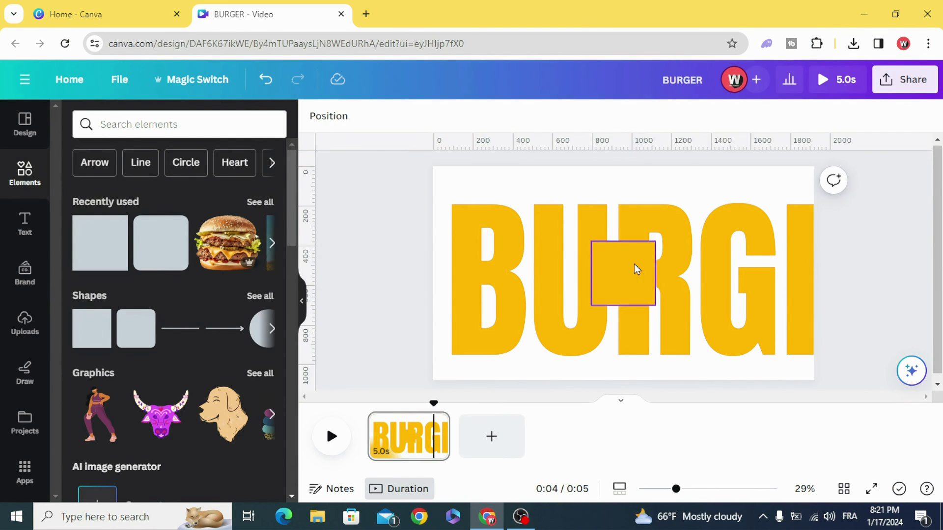
left_click_drag(635, 268, 815, 203)
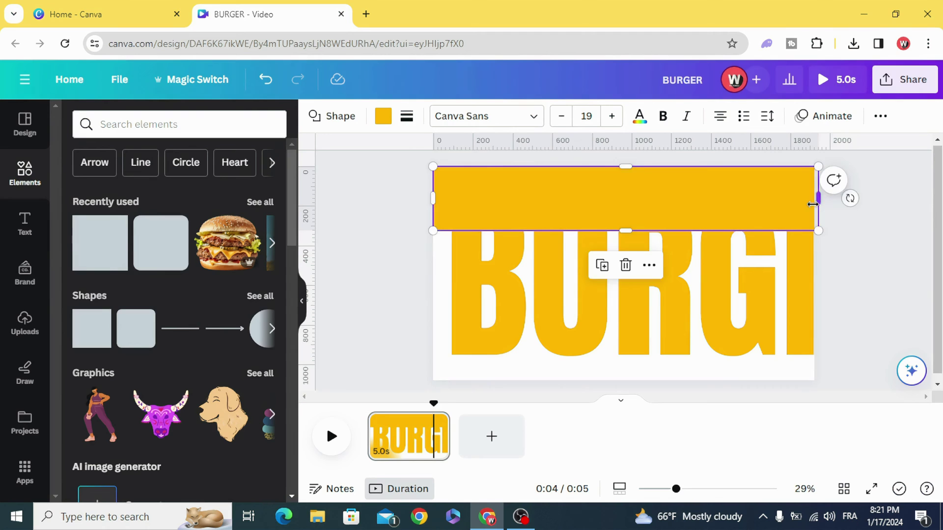
mouse_move(626, 230)
left_mouse_down()
mouse_move(623, 189)
mouse_move(623, 216)
left_mouse_up()
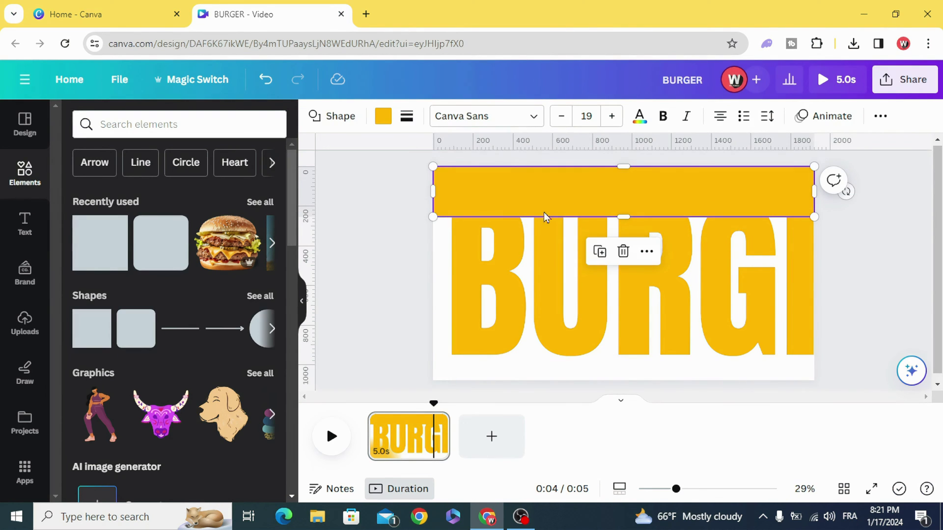
Step: Duplicate the bar for the bottom and side strips, sizing a side strip 230 wide and full height
left_click(600, 252)
left_click_drag(589, 217, 582, 362)
left_click_drag(814, 350, 448, 167)
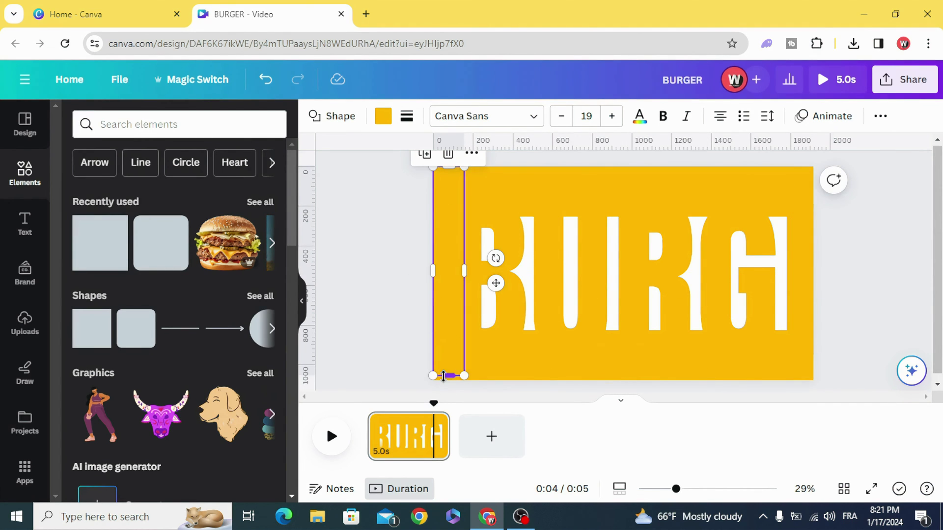
left_click_drag(444, 376, 446, 381)
left_click_drag(464, 270, 476, 275)
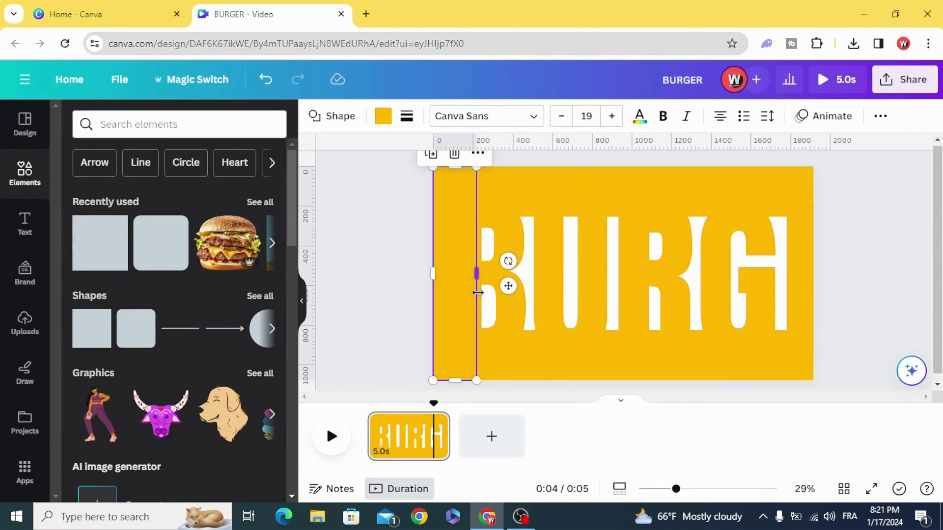
left_click_drag(454, 380, 791, 268)
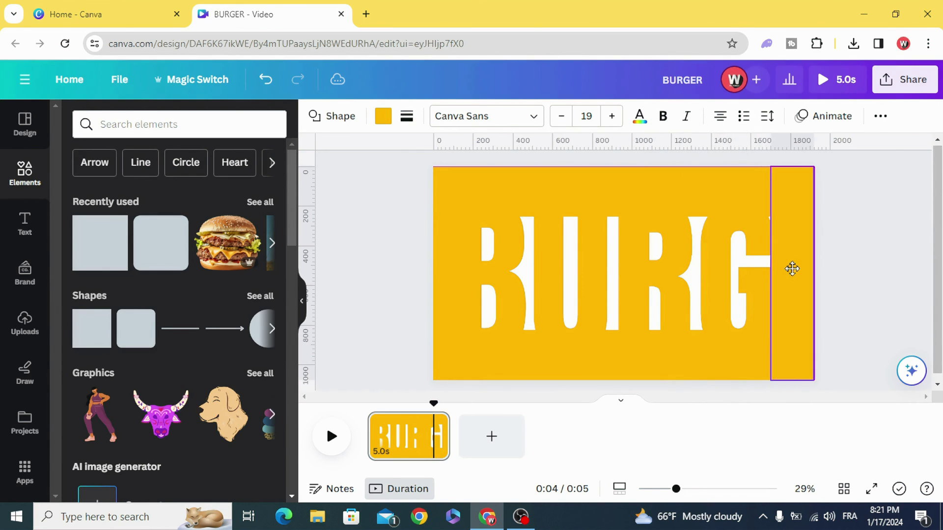
Step: Place the burger photo at 654 × 540 near the page bottom, then play the animation from 0:00
left_click(404, 276)
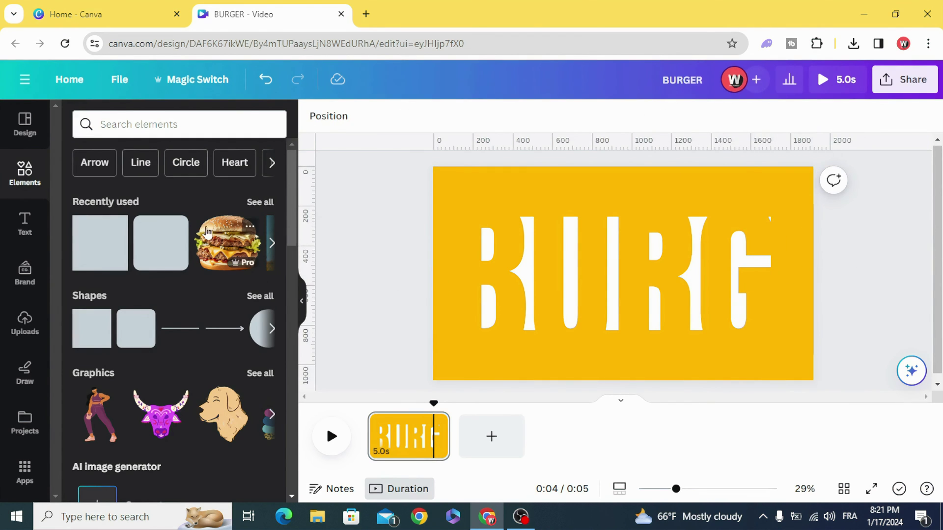
left_click_drag(245, 239, 516, 242)
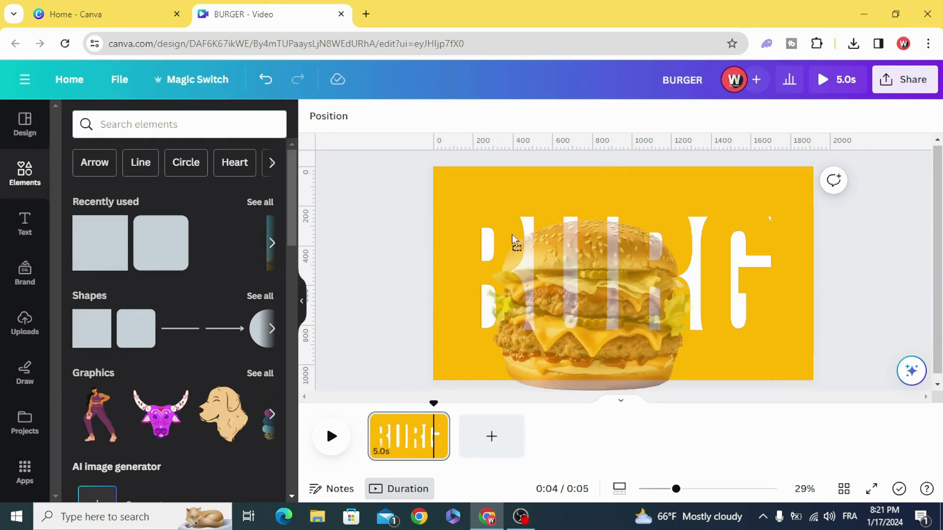
left_click_drag(703, 221, 658, 244)
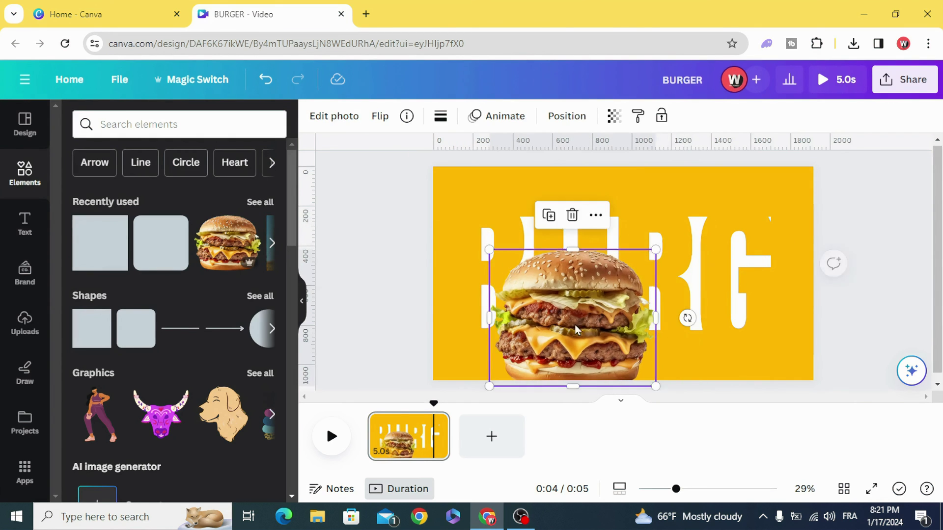
left_click_drag(496, 258, 568, 273)
left_click_drag(631, 322, 620, 315)
left_click_drag(433, 403, 330, 419)
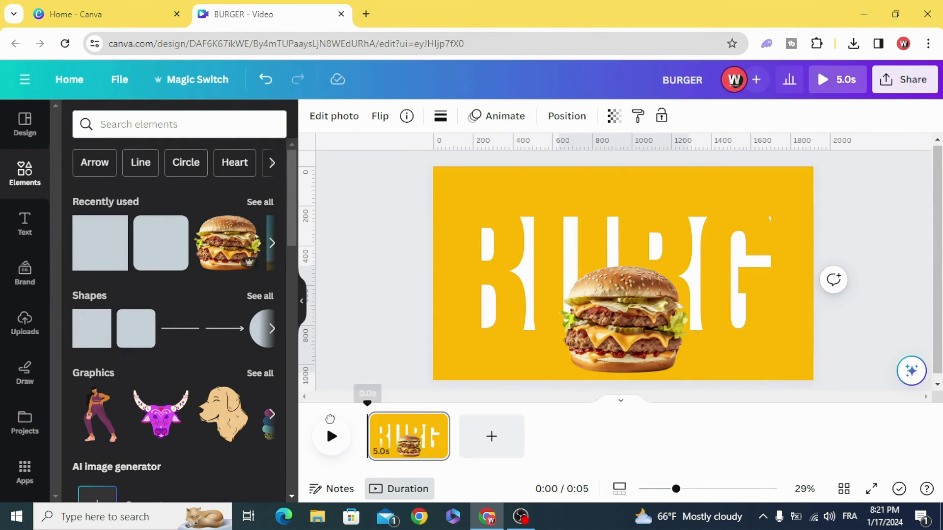
left_click(333, 435)
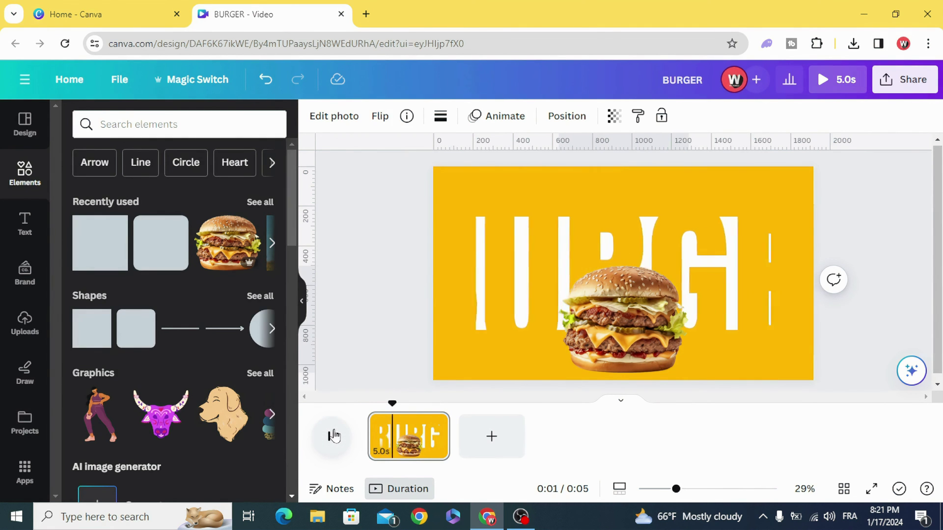